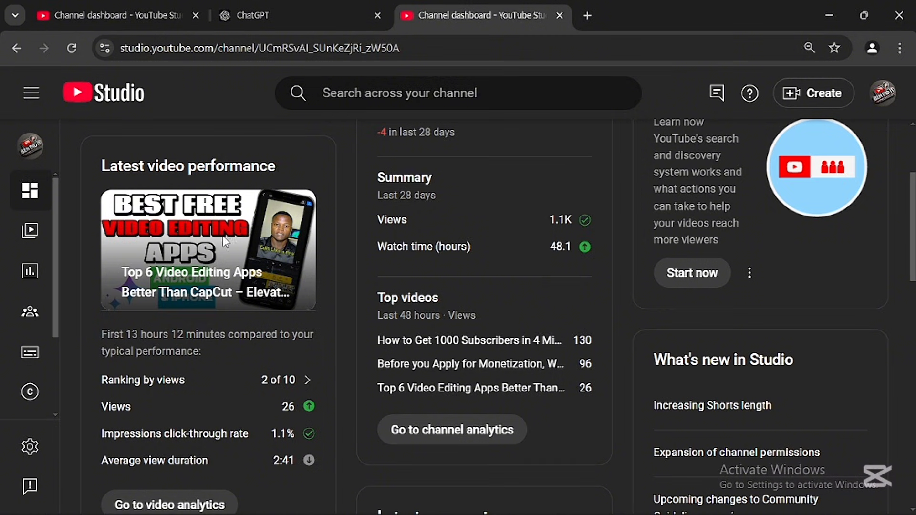
# Step: Open YouTube Studio's Settings dialog from the dashboard sidebar gear
pyautogui.click(31, 451)
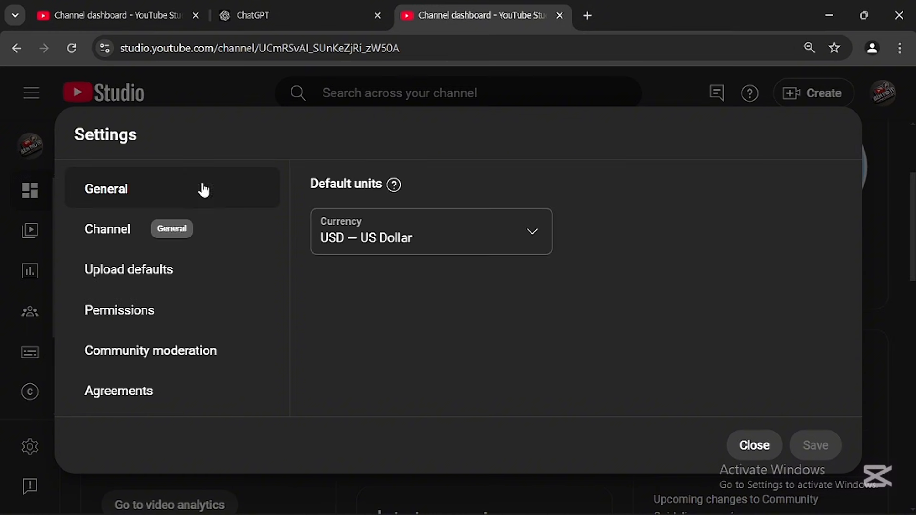
# Step: View Channel > Feature eligibility to confirm Standard, Intermediate and Advanced features are enabled
pyautogui.click(135, 246)
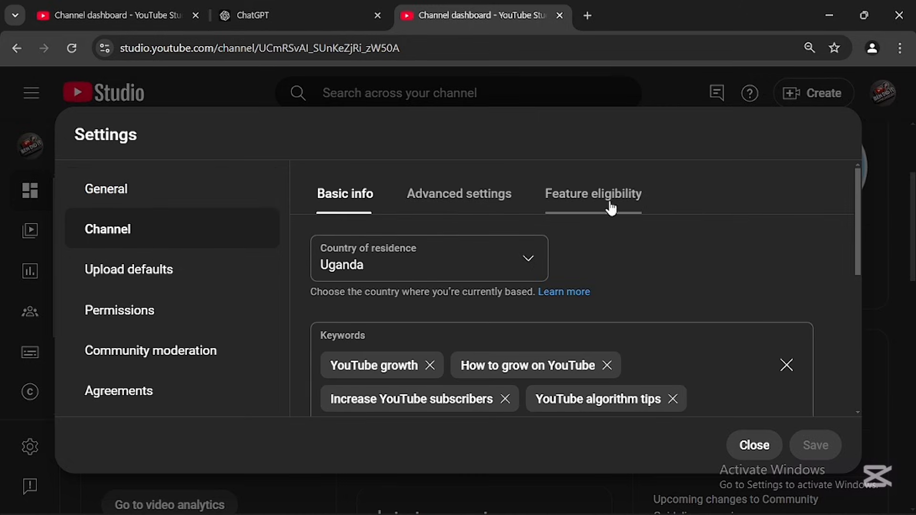
pyautogui.click(595, 200)
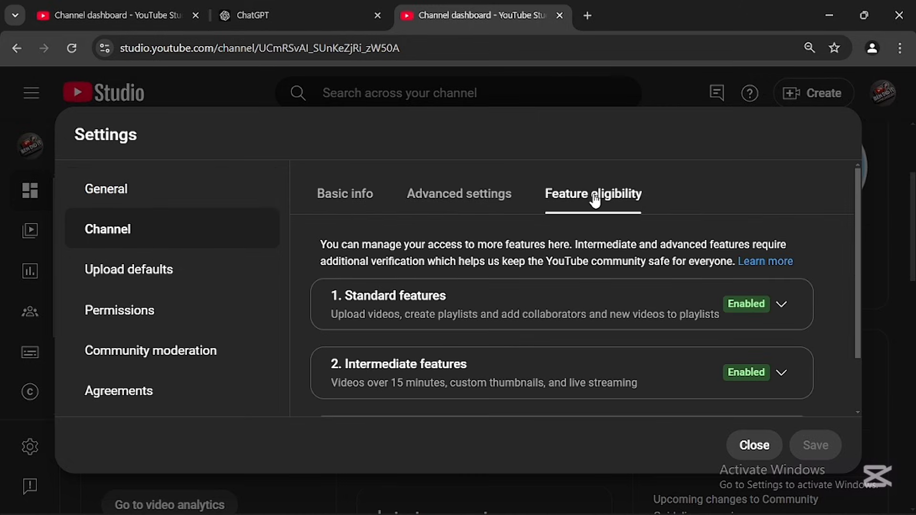
pyautogui.moveTo(856, 313); pyautogui.dragTo(861, 351)
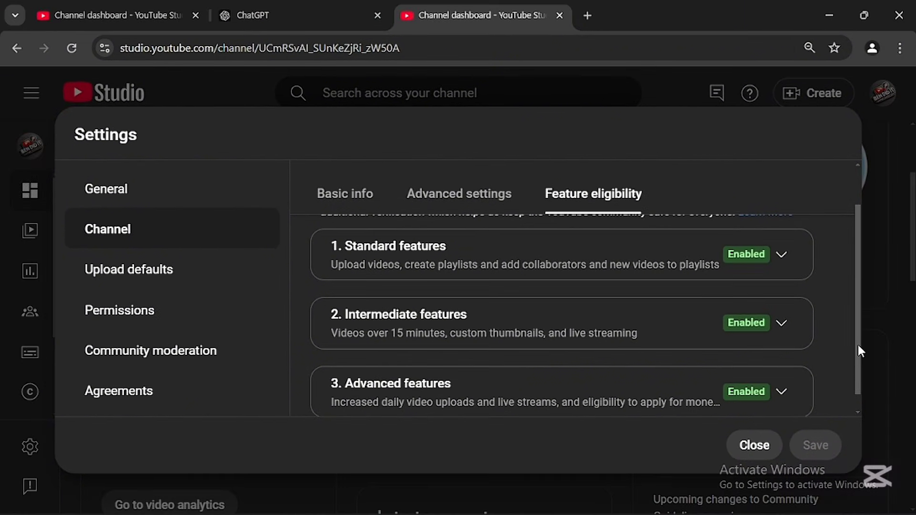
pyautogui.scroll(-1, 858, 346)
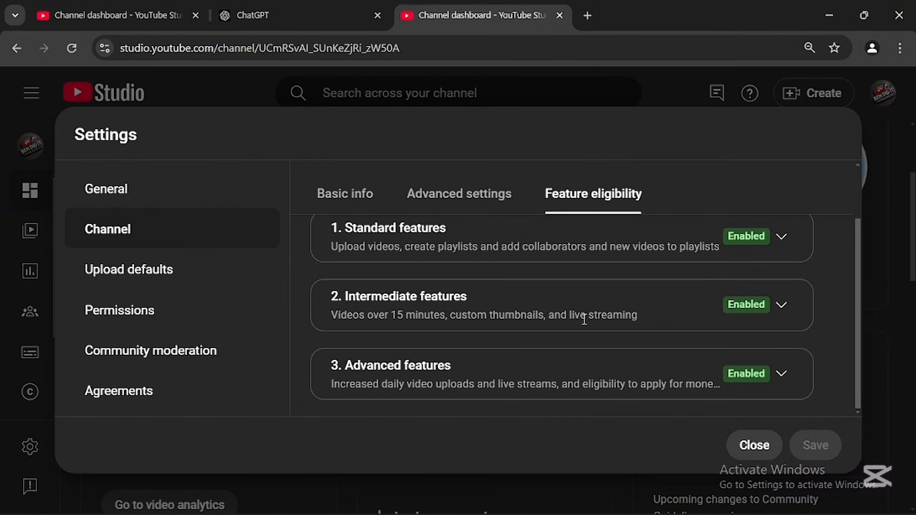
# Step: Return to Channel Basic info to view keyword tags like YouTube growth and YouTube SEO
pyautogui.click(356, 197)
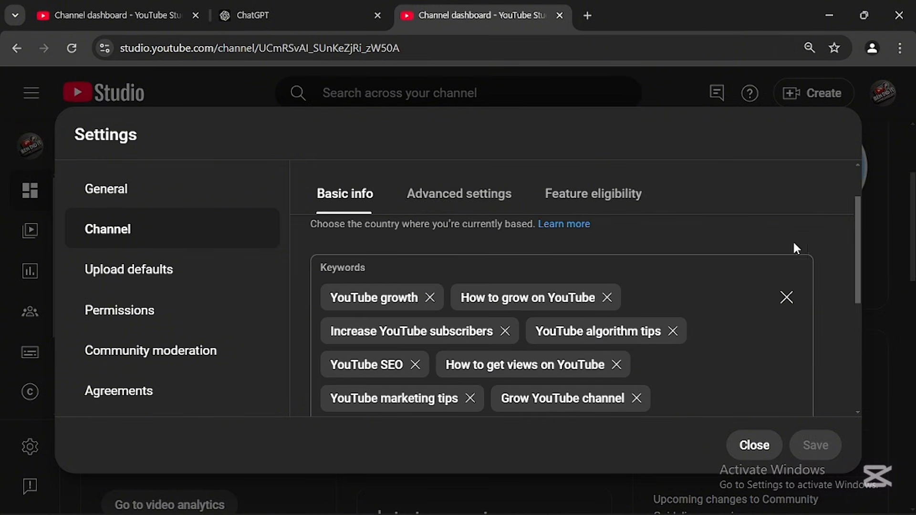
pyautogui.moveTo(858, 250); pyautogui.dragTo(858, 248)
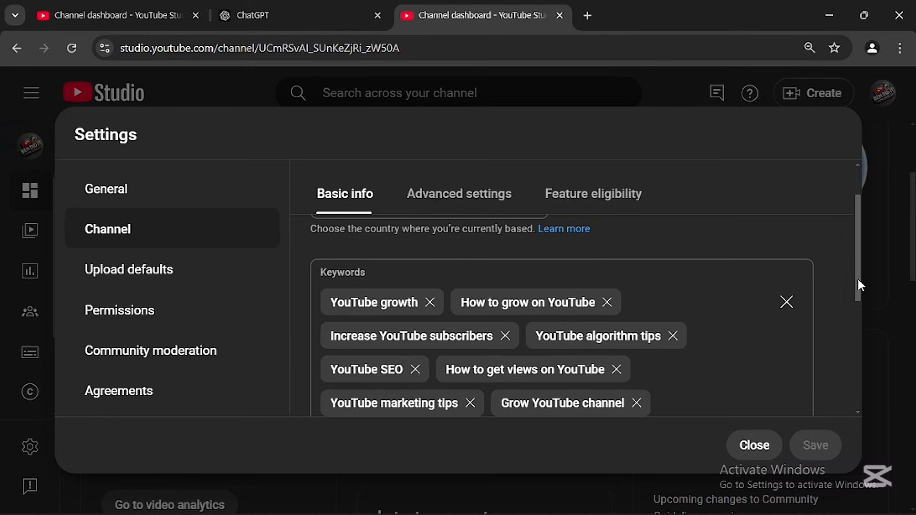
pyautogui.scroll(-4, 858, 286)
# Step: Scroll the keywords through to Tube Buddy and VidIQ, then switch to the ChatGPT tab
pyautogui.moveTo(858, 310); pyautogui.dragTo(854, 320)
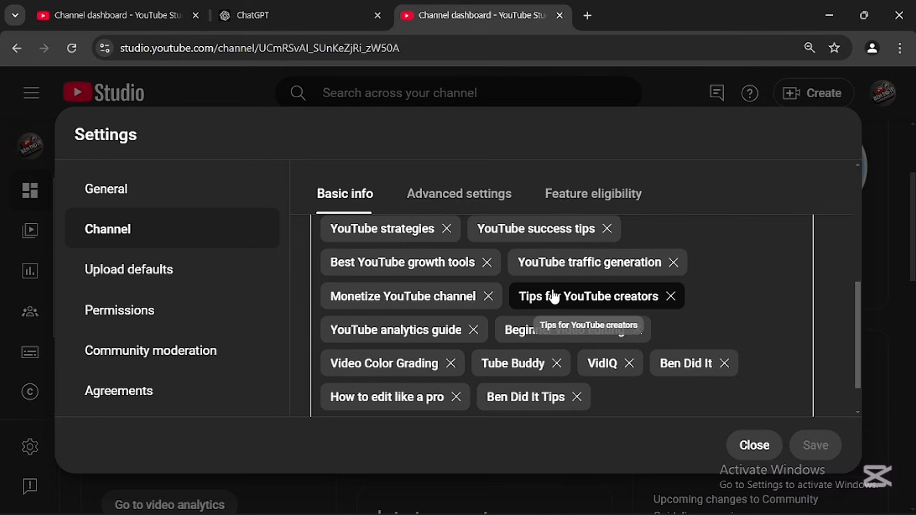
pyautogui.hotkey('ctrl', 'shift', 'Tab')
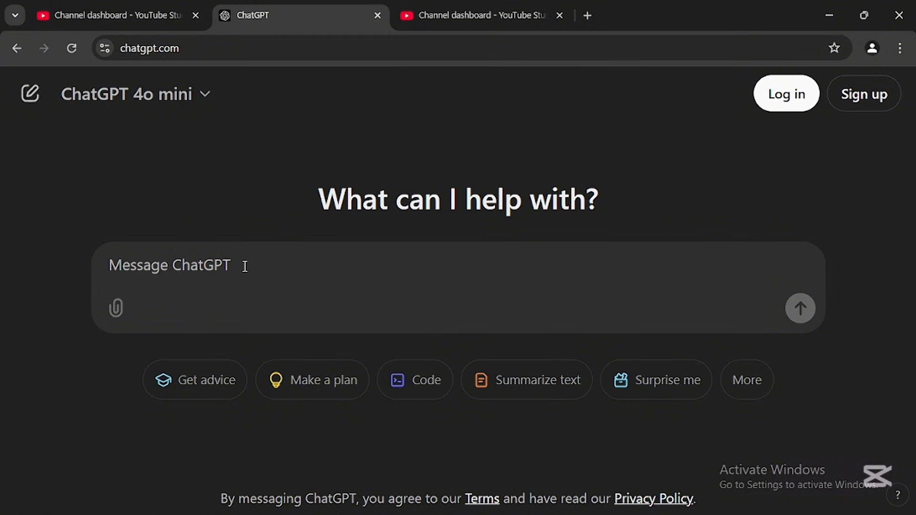
# Step: Paste the cooking-channel keyword request into ChatGPT and send it
pyautogui.write('write key words for my youtube channel that makes video about cooking')
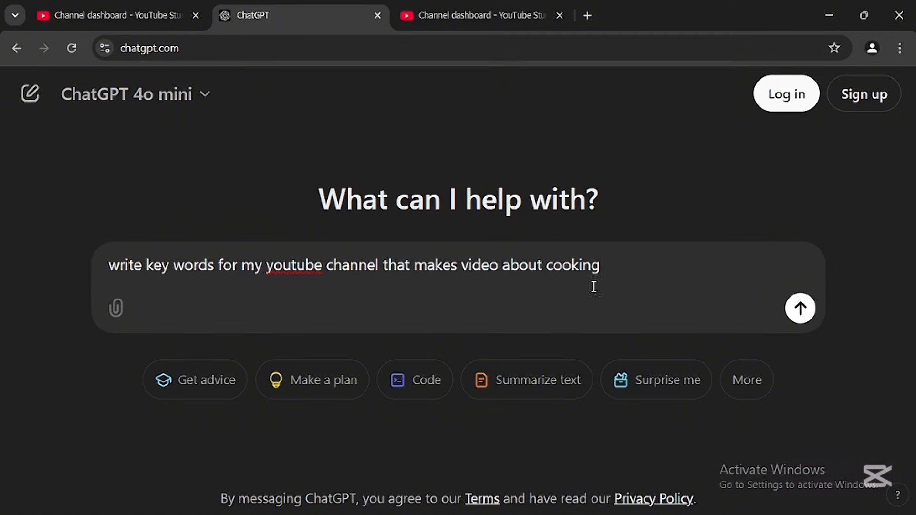
pyautogui.press('Return')
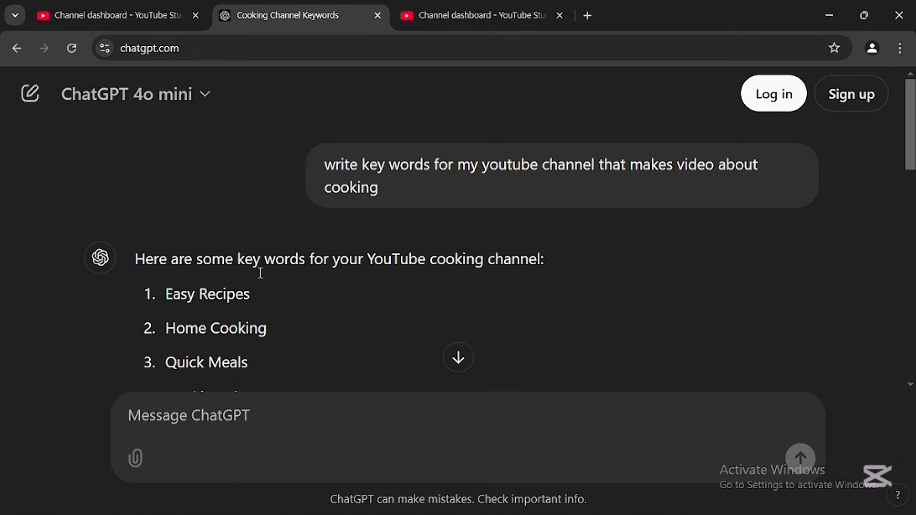
# Step: Scroll ChatGPT's keyword reply and select the first suggestion, Easy Recipes
pyautogui.scroll(-3, 183, 177)
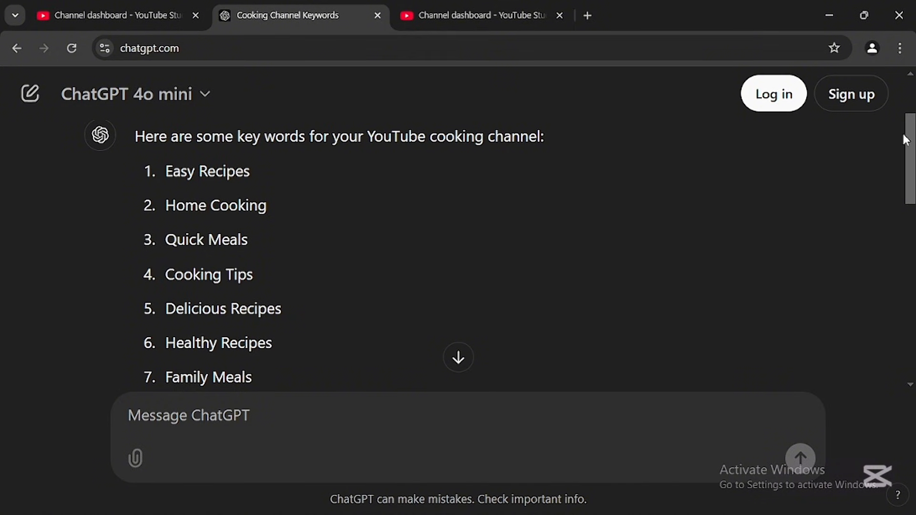
pyautogui.moveTo(907, 138); pyautogui.dragTo(907, 131)
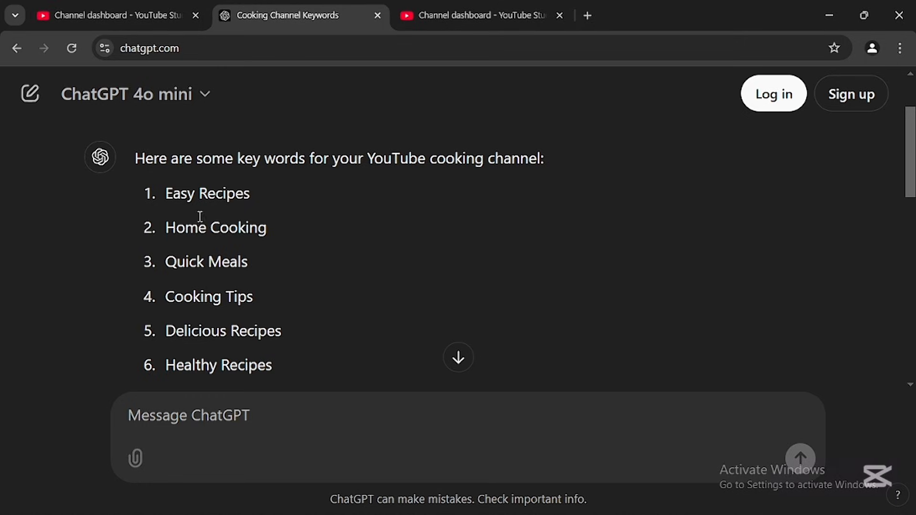
pyautogui.moveTo(166, 193); pyautogui.dragTo(236, 201)
pyautogui.hotkey('ctrl', 'c')
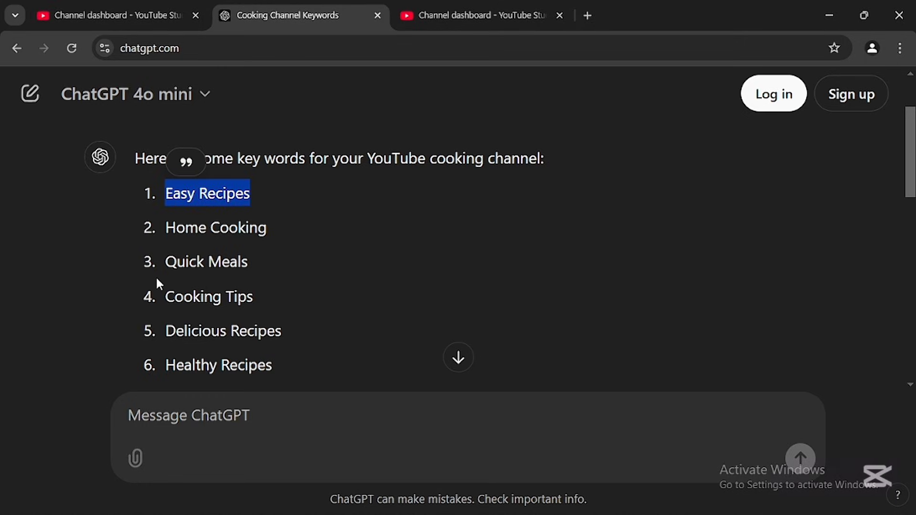
# Step: Replace an old channel keyword with Easy Recipes, bringing the Keywords count to 490/500
pyautogui.click(461, 19)
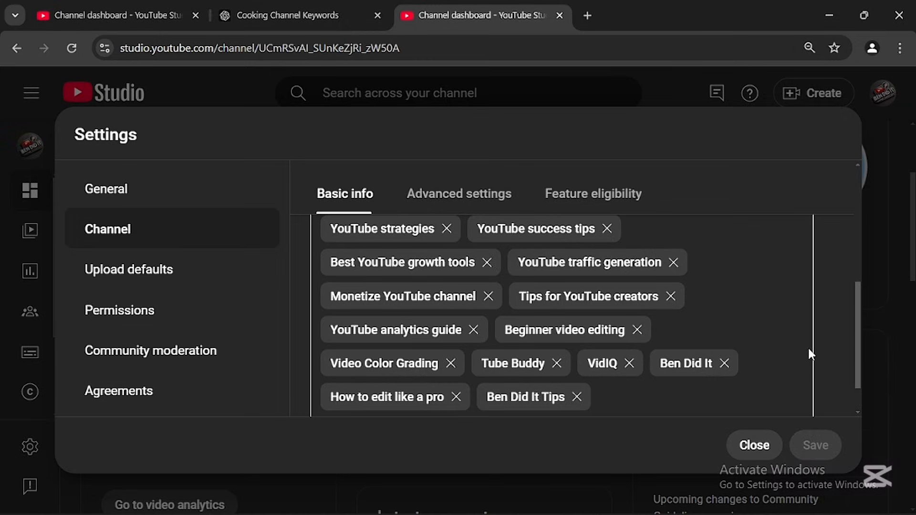
pyautogui.click(577, 397)
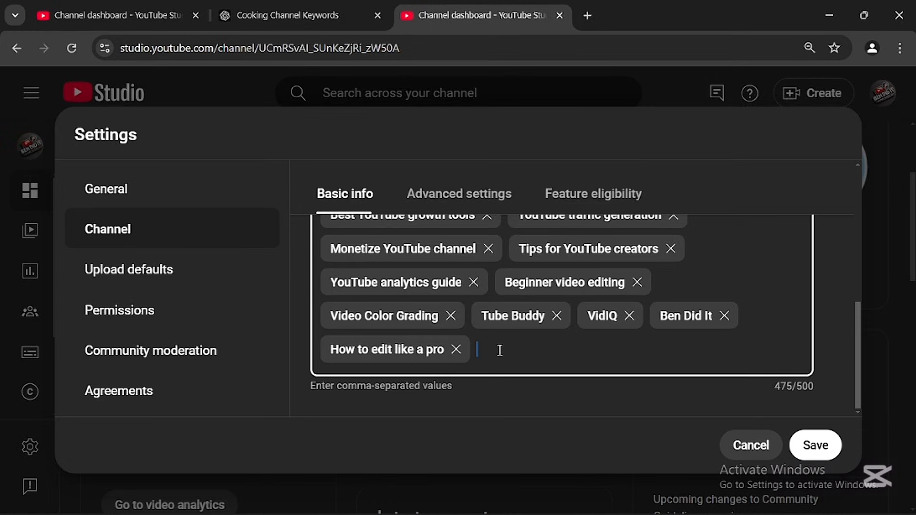
pyautogui.rightClick(499, 351)
pyautogui.click(523, 181)
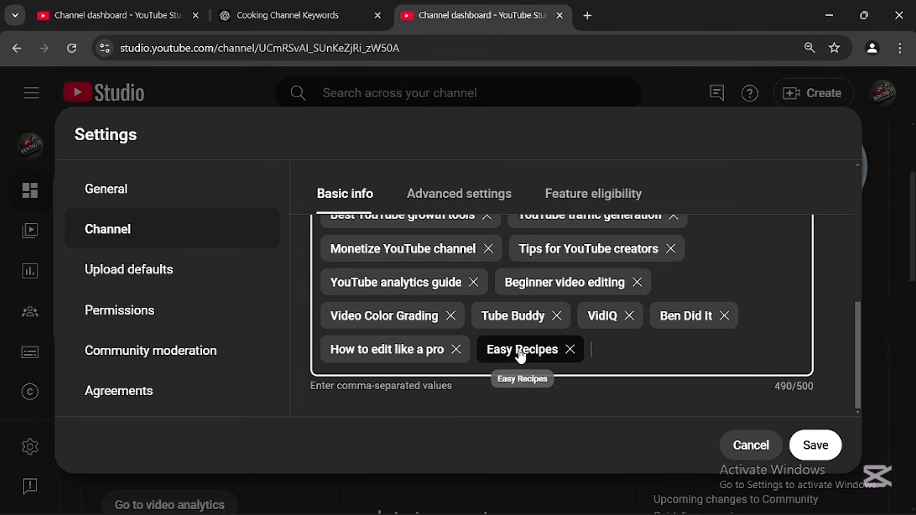
pyautogui.click(521, 354)
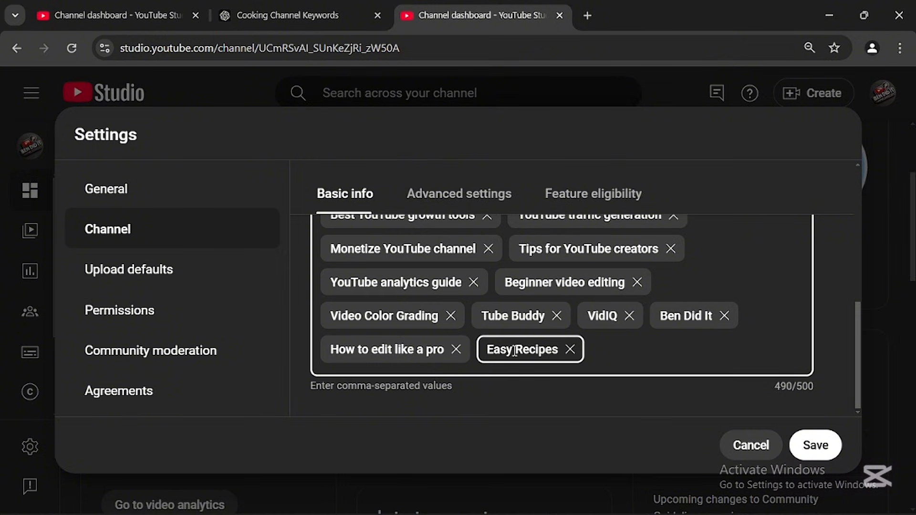
pyautogui.press('Return')
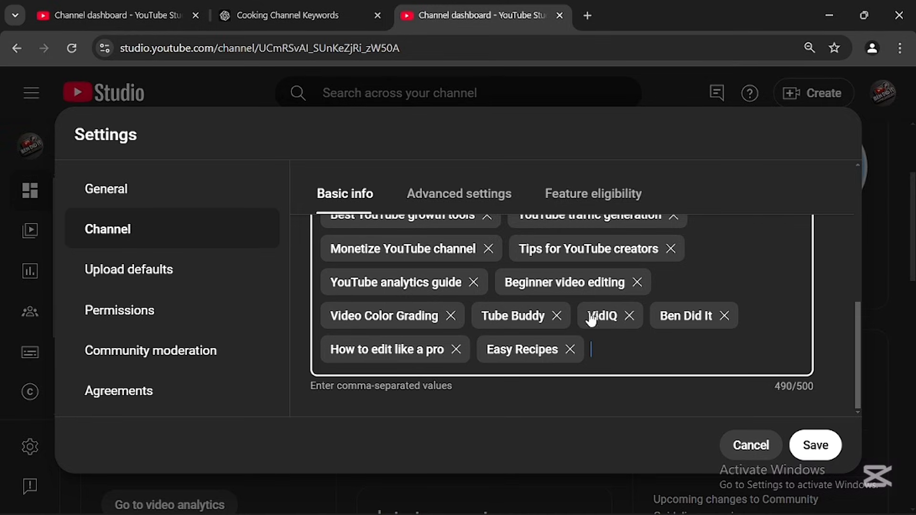
# Step: Show Upload defaults' Advanced settings with Standard YouTube License and category Howto & Style
pyautogui.click(444, 204)
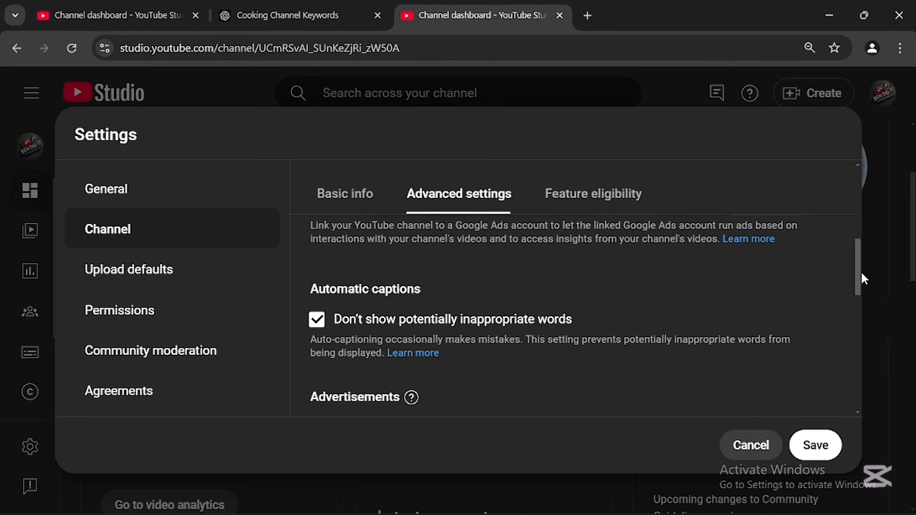
pyautogui.moveTo(862, 274); pyautogui.dragTo(853, 230)
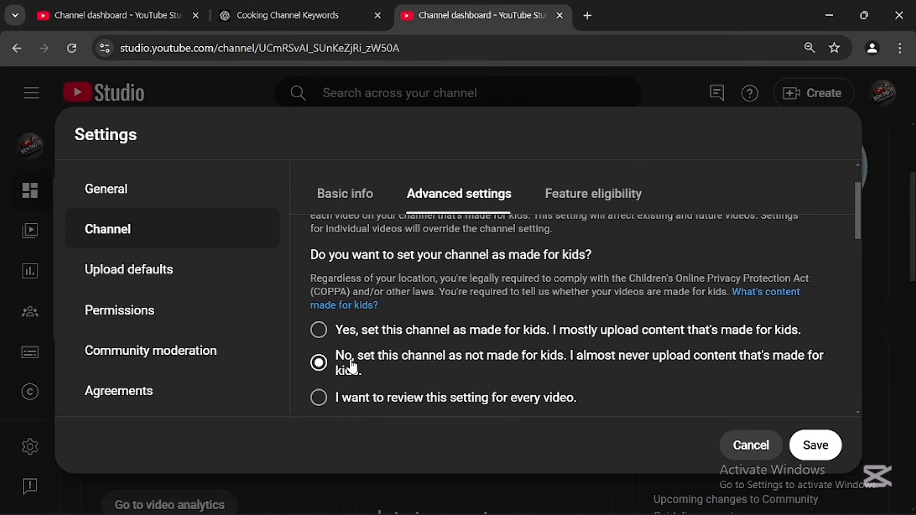
pyautogui.click(139, 282)
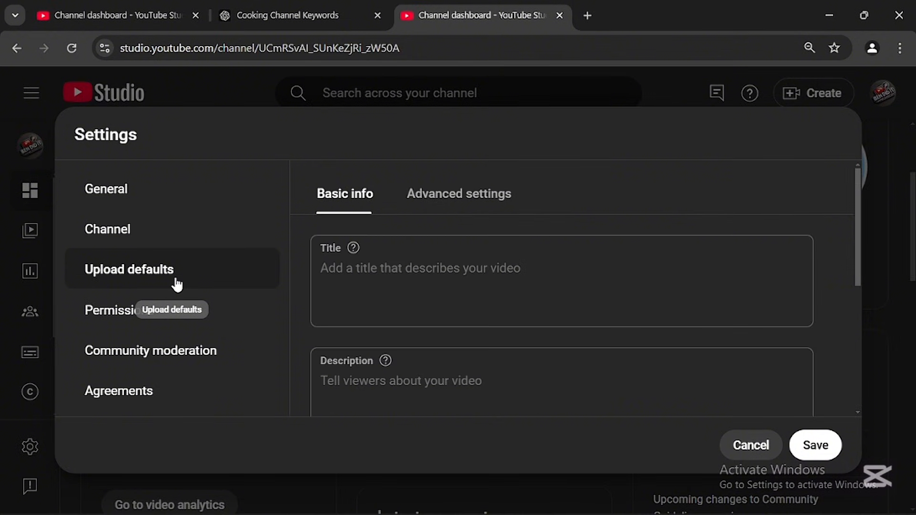
pyautogui.click(452, 205)
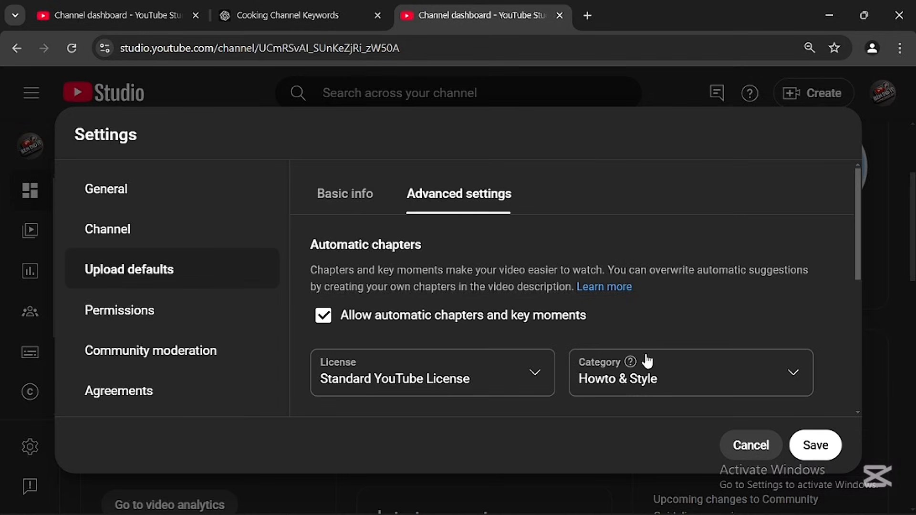
# Step: Choose Howto & Style as the default upload category, then open a new browser tab
pyautogui.click(738, 380)
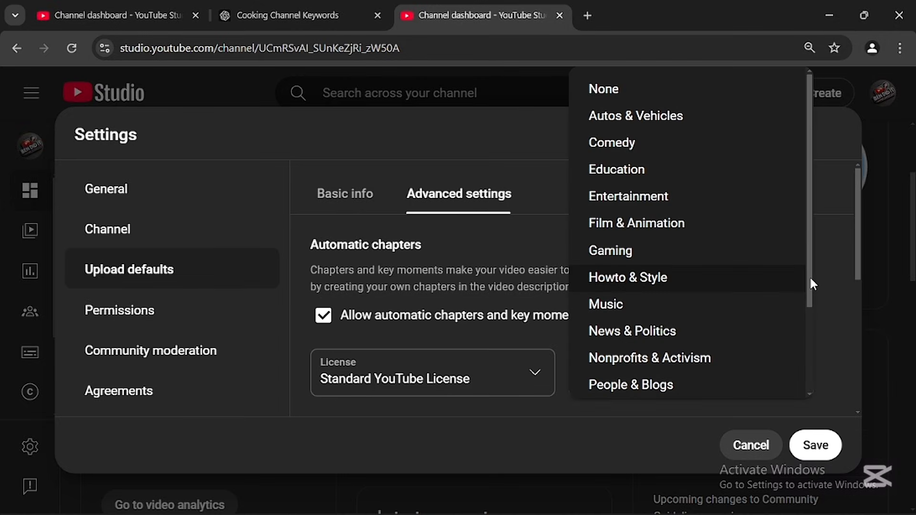
pyautogui.moveTo(811, 284); pyautogui.dragTo(806, 348)
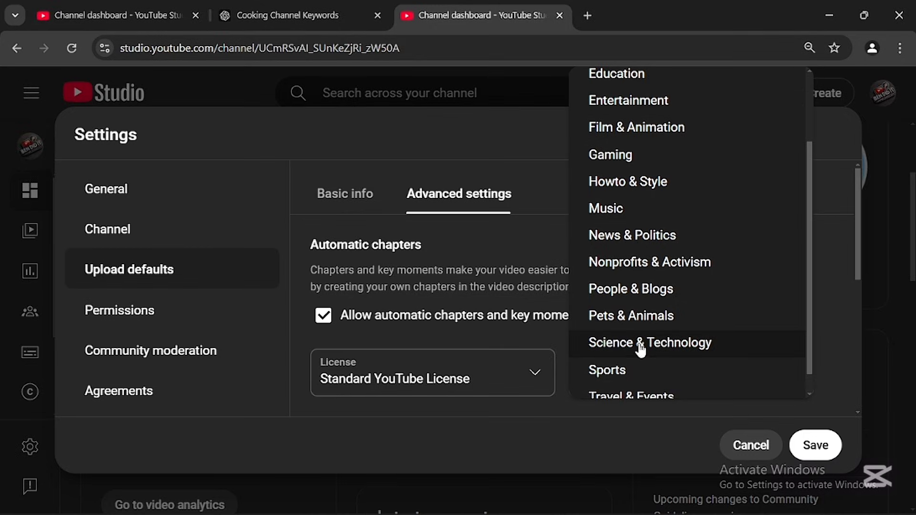
pyautogui.scroll(2, 698, 363)
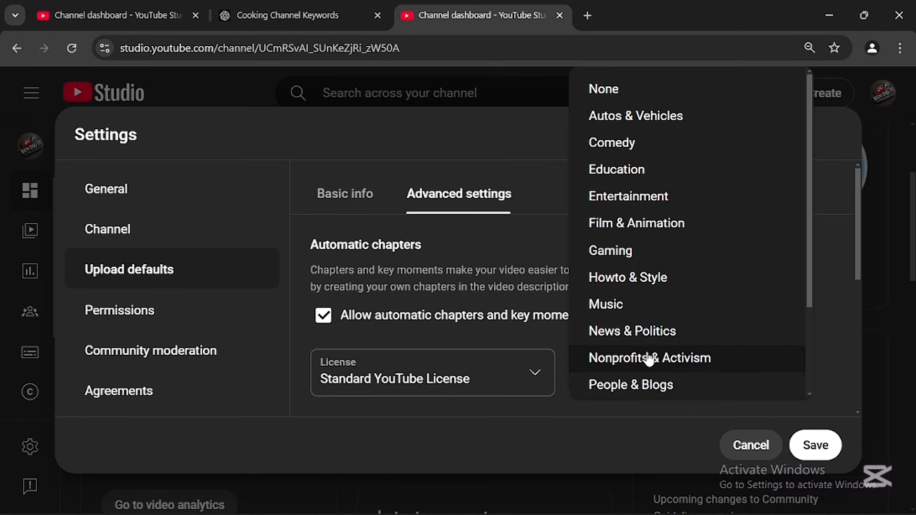
pyautogui.click(724, 278)
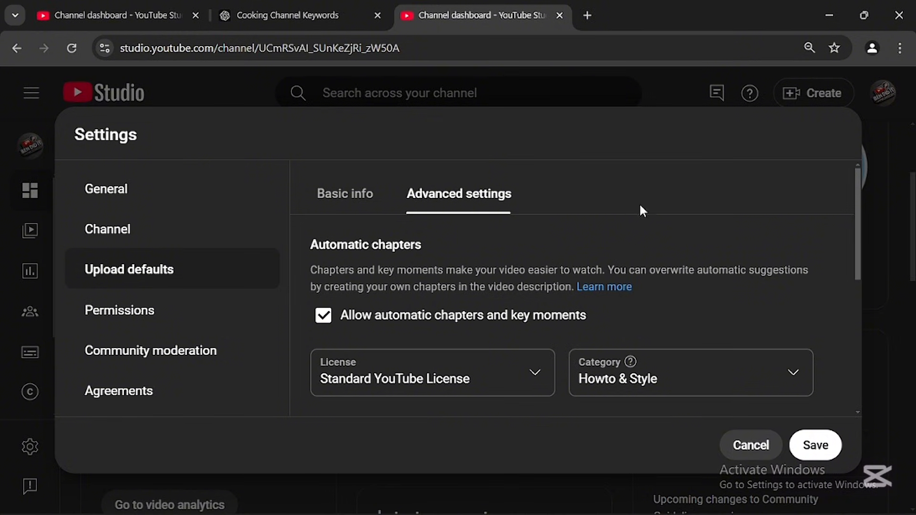
pyautogui.click(588, 16)
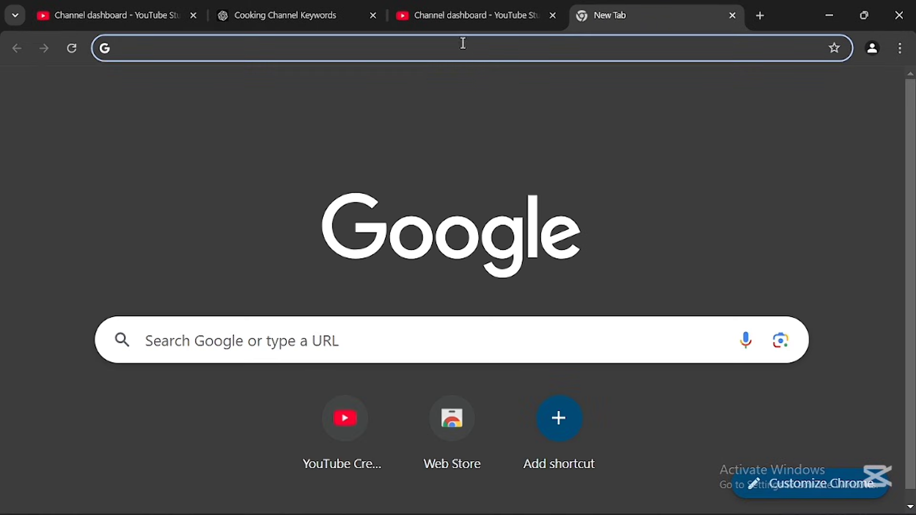
# Step: Search Google for youtube/verify and open YouTube's Phone verification page
pyautogui.click(334, 337)
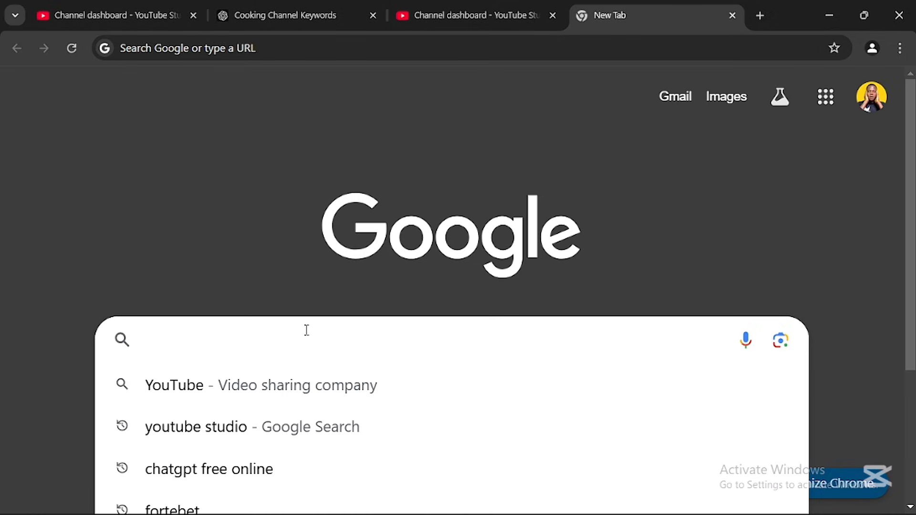
pyautogui.write('y')
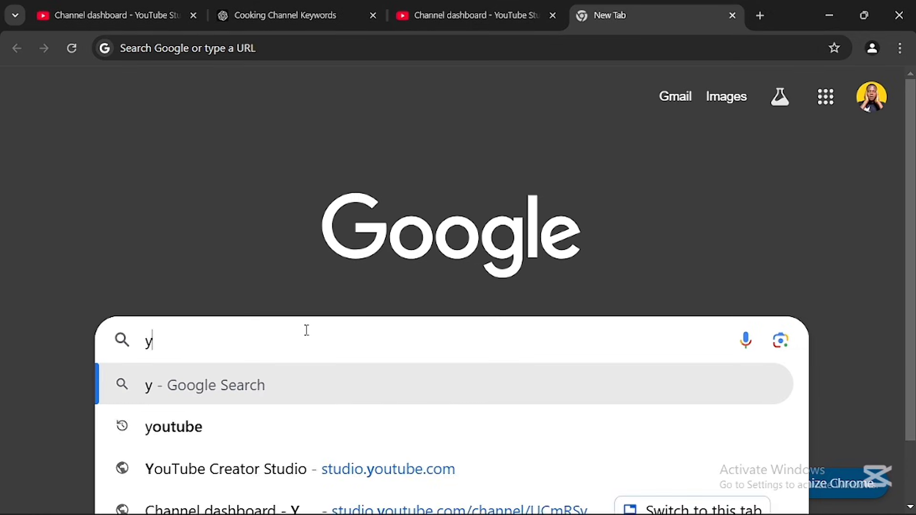
pyautogui.write('outube/verify')
pyautogui.press('Return')
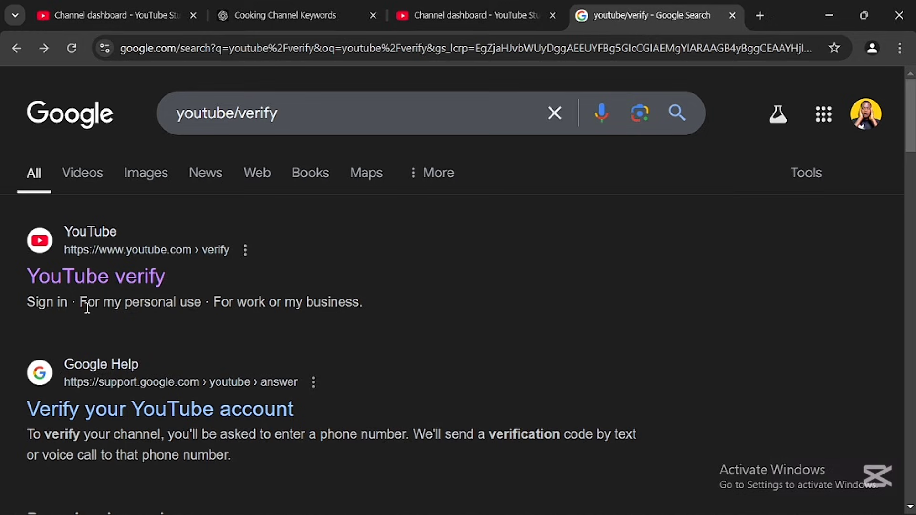
pyautogui.click(101, 286)
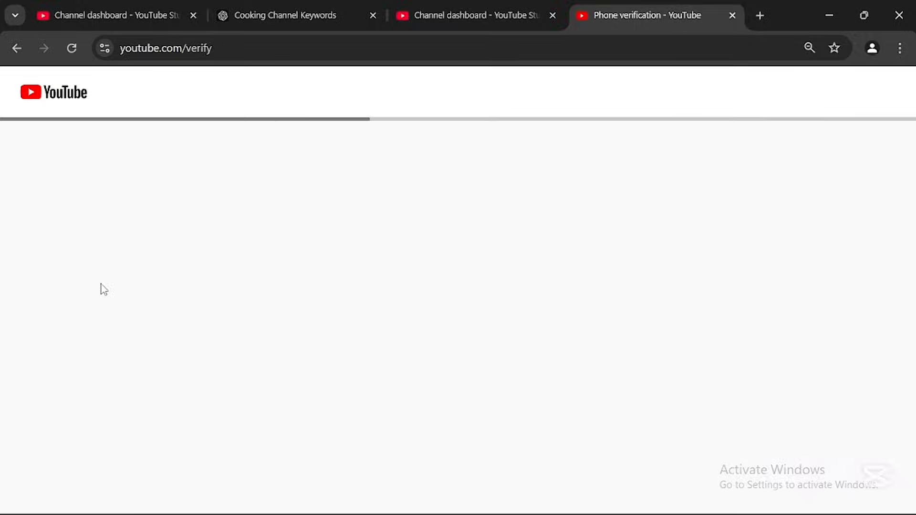